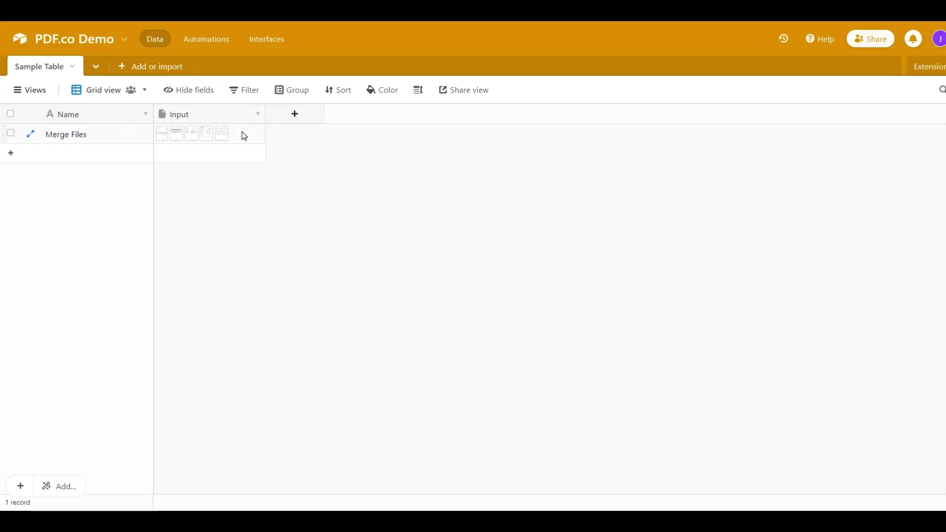
# Review the PDF files attached in the Input field of the Merge Files record.
pyautogui.click(242, 134)
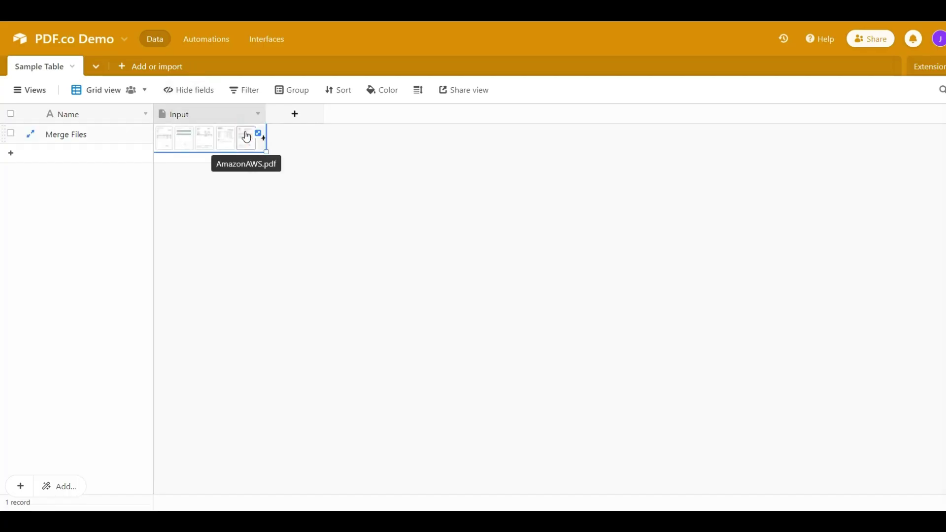
pyautogui.click(258, 134)
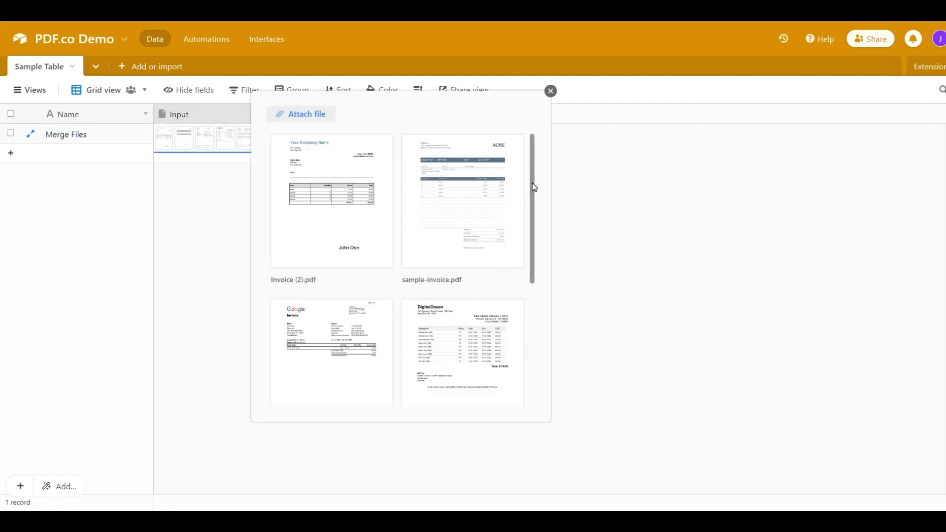
pyautogui.moveTo(532, 182); pyautogui.dragTo(546, 296)
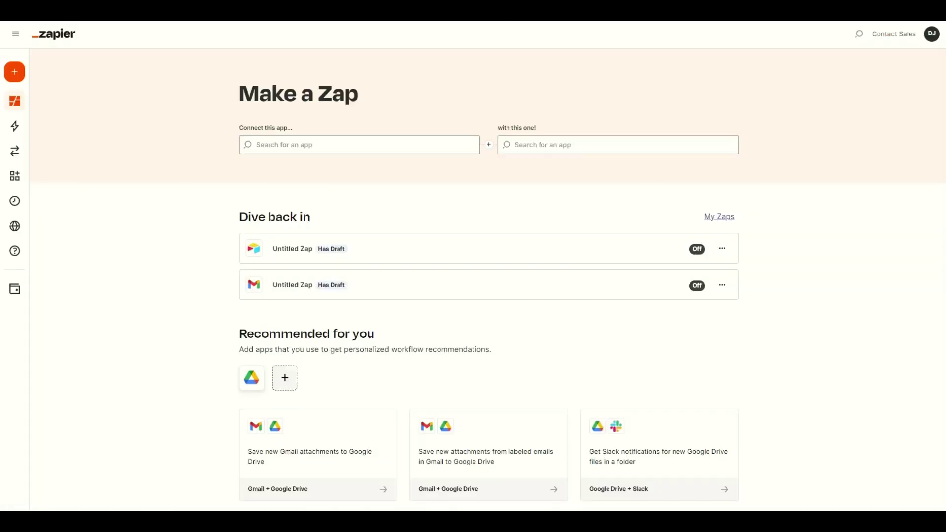
# Switch to Zapier and create a Zap triggered by the Airtable event New Record.
pyautogui.moveTo(10, 75)
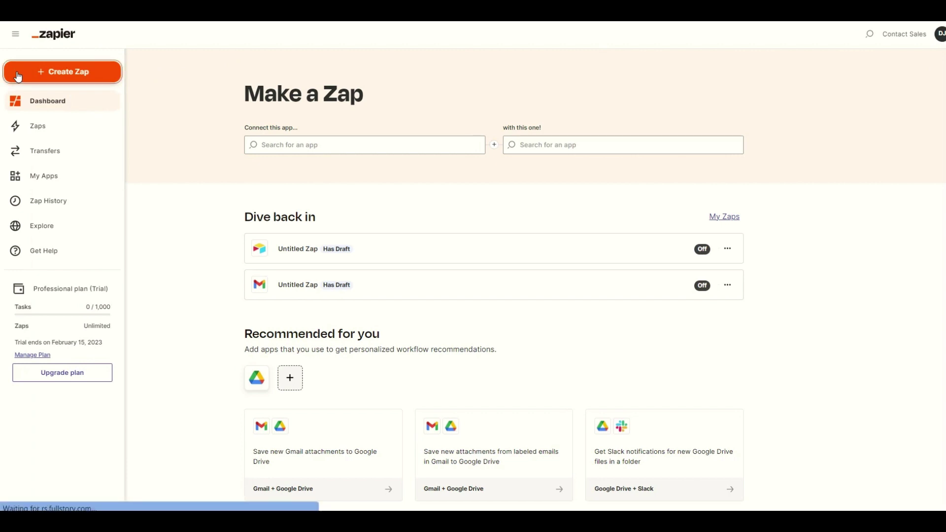
pyautogui.click(18, 75)
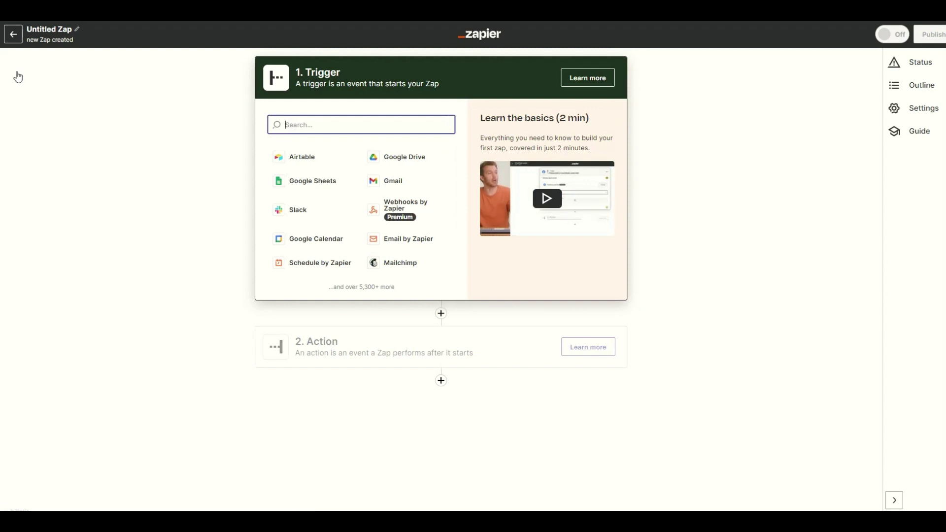
pyautogui.click(294, 159)
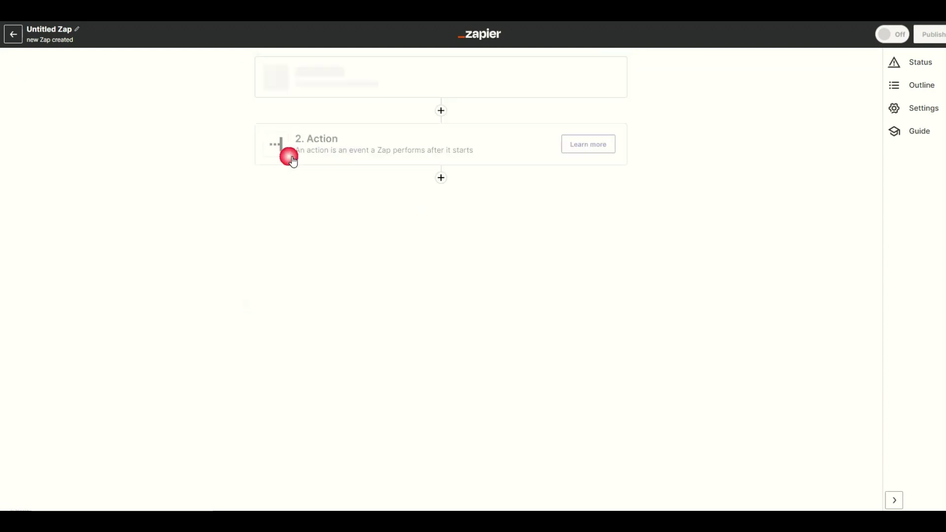
pyautogui.click(291, 187)
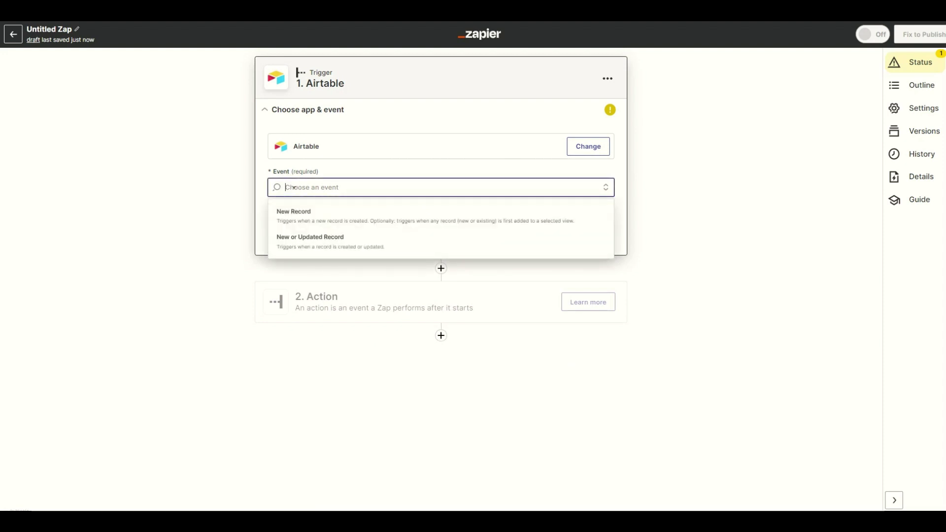
pyautogui.click(296, 217)
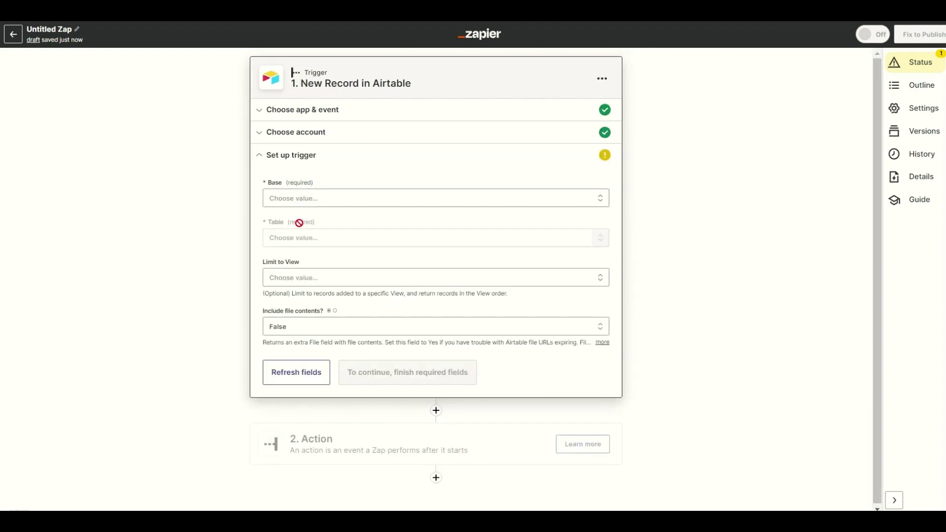
# Set up the trigger with base PDF.co Demo, table Sample Table and records limited to Grid view.
pyautogui.click(276, 199)
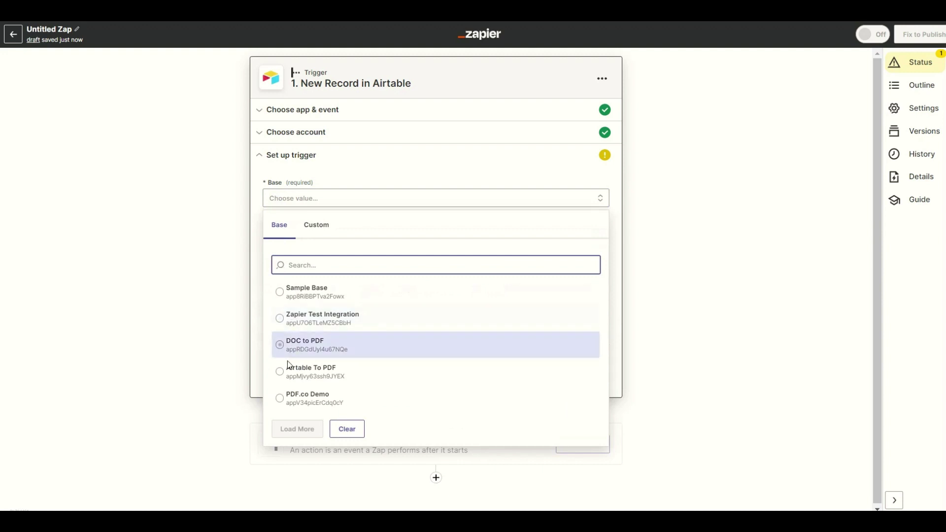
pyautogui.click(286, 398)
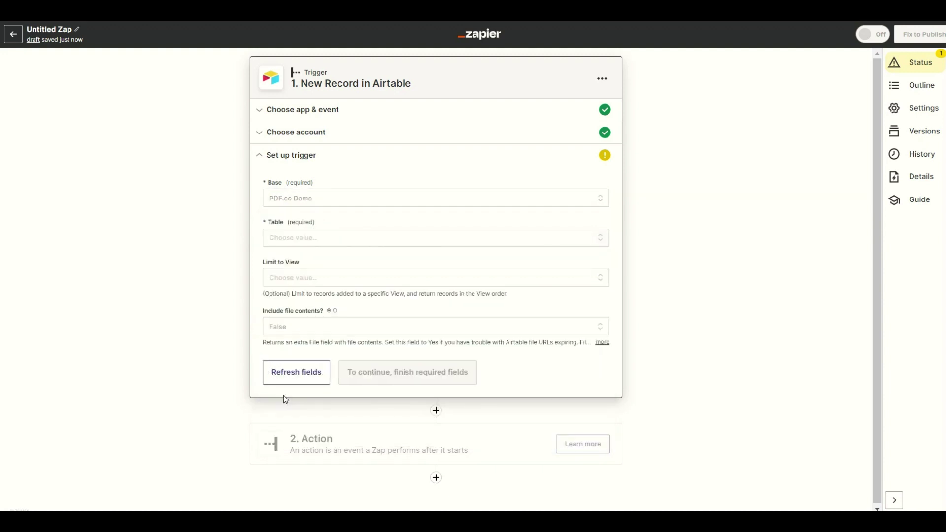
pyautogui.click(277, 238)
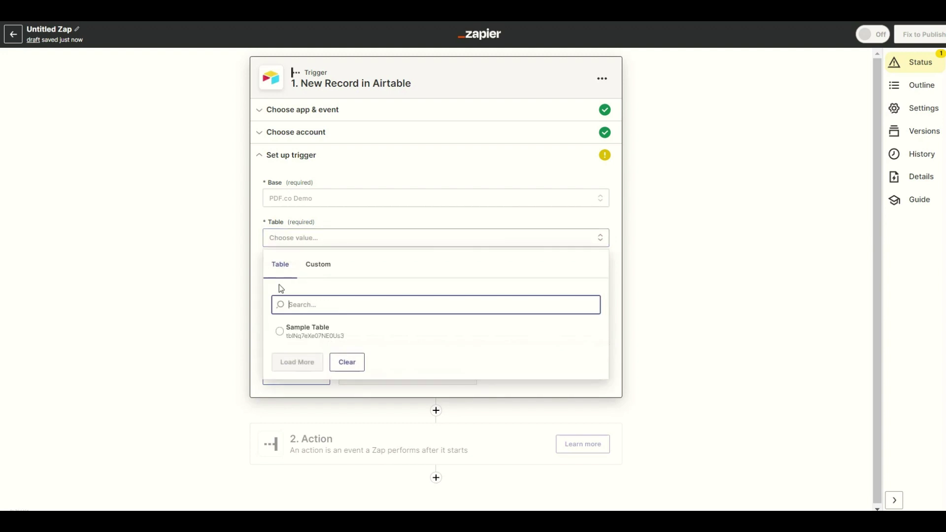
pyautogui.click(284, 333)
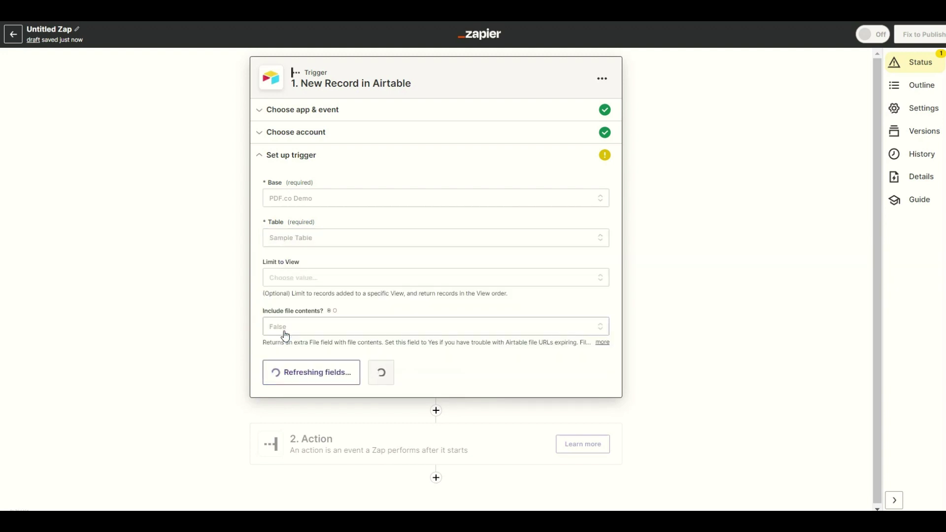
pyautogui.click(277, 280)
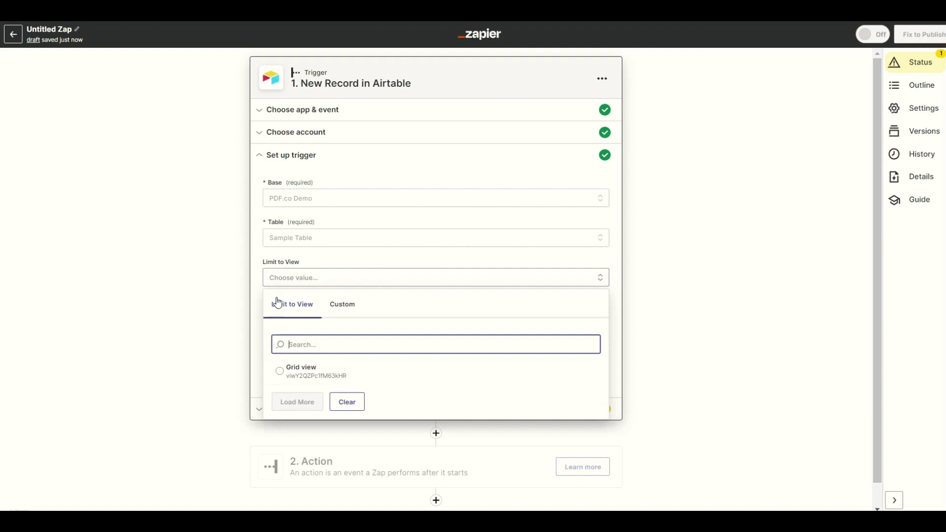
pyautogui.click(283, 374)
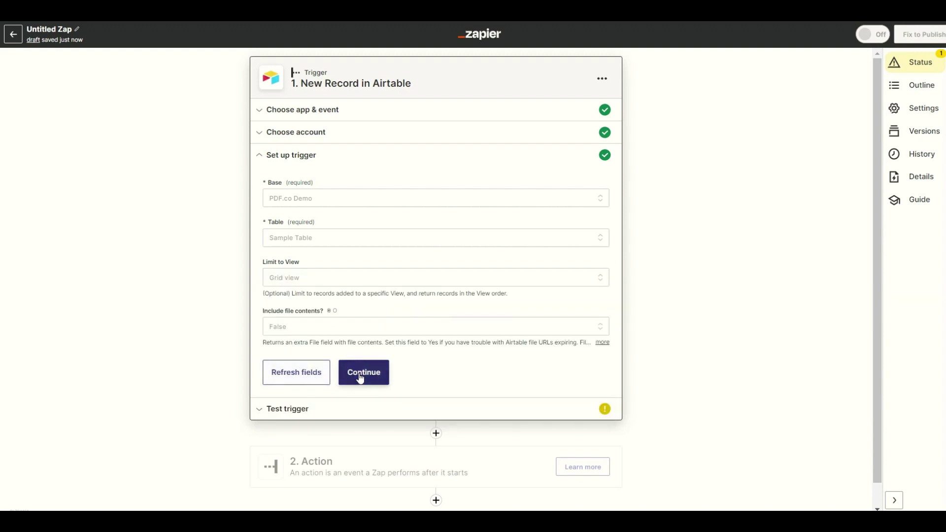
pyautogui.click(365, 377)
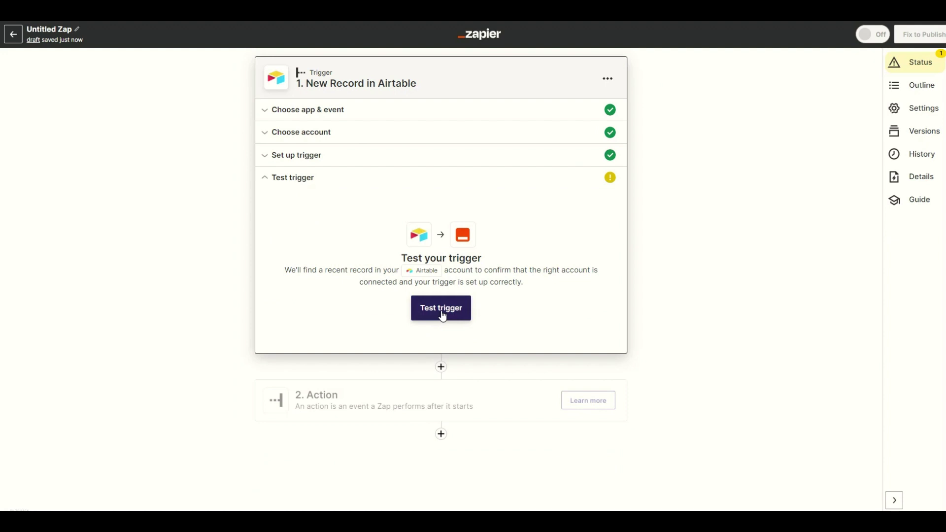
# Test the Airtable trigger, review the data of the found record and continue to the action.
pyautogui.click(442, 315)
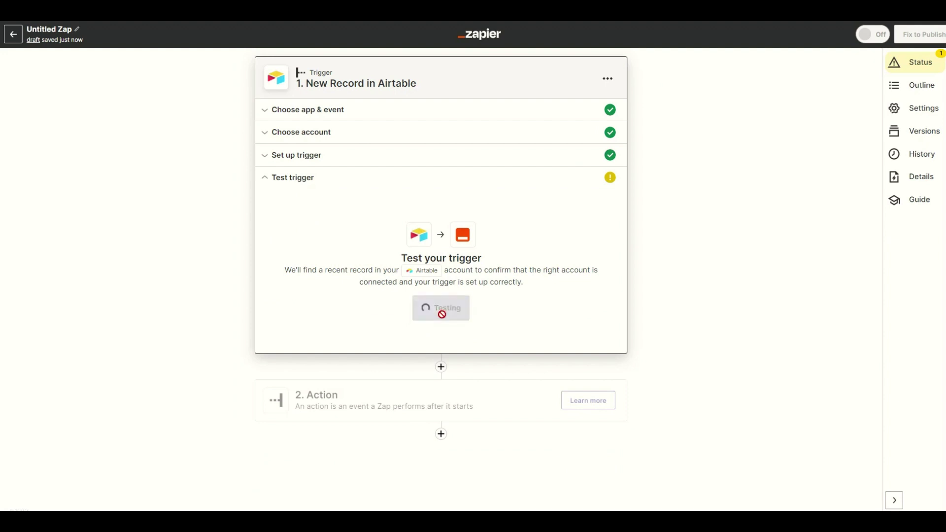
pyautogui.moveTo(596, 302); pyautogui.dragTo(617, 414)
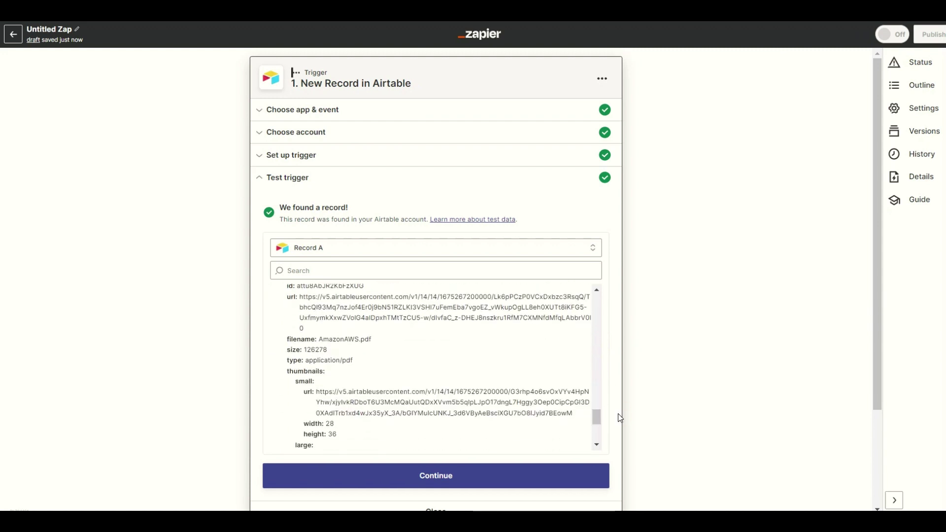
pyautogui.click(439, 477)
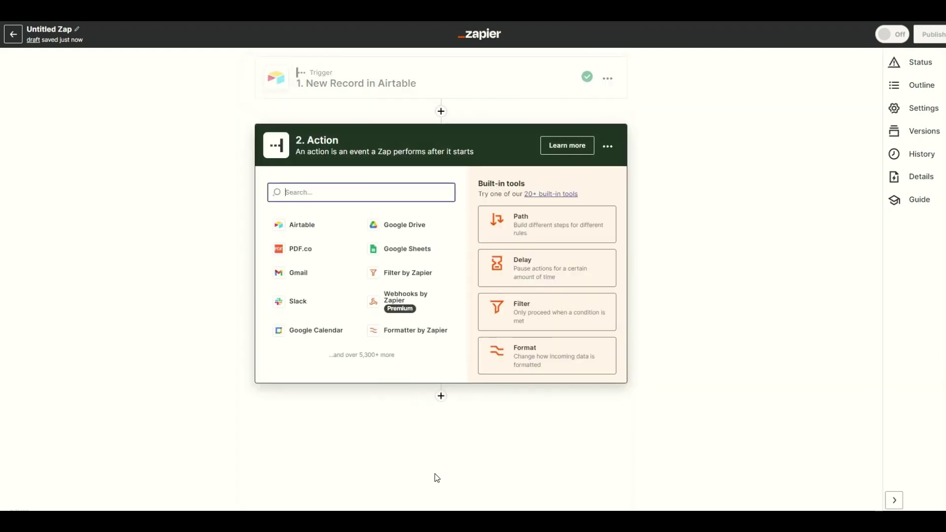
# Add a PDF.co action that uses the PDF Merger event.
pyautogui.click(299, 255)
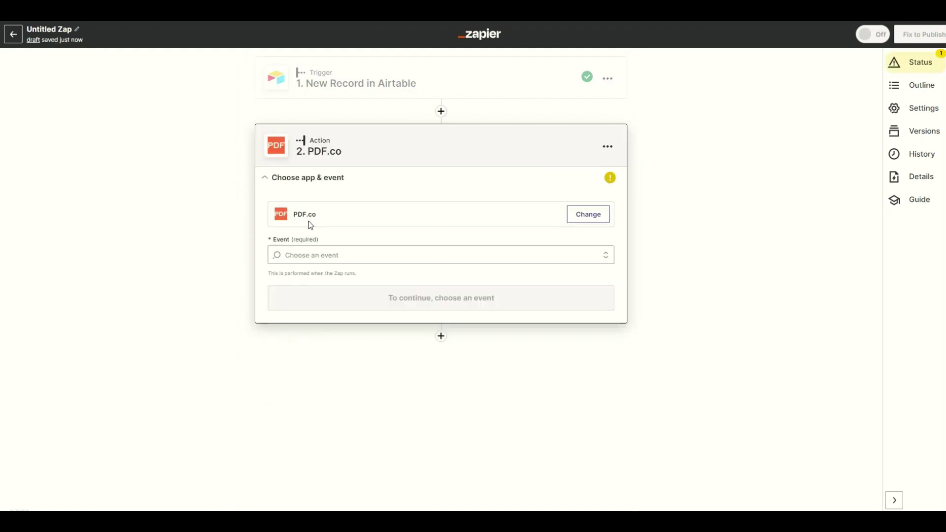
pyautogui.click(290, 259)
pyautogui.write('pdf')
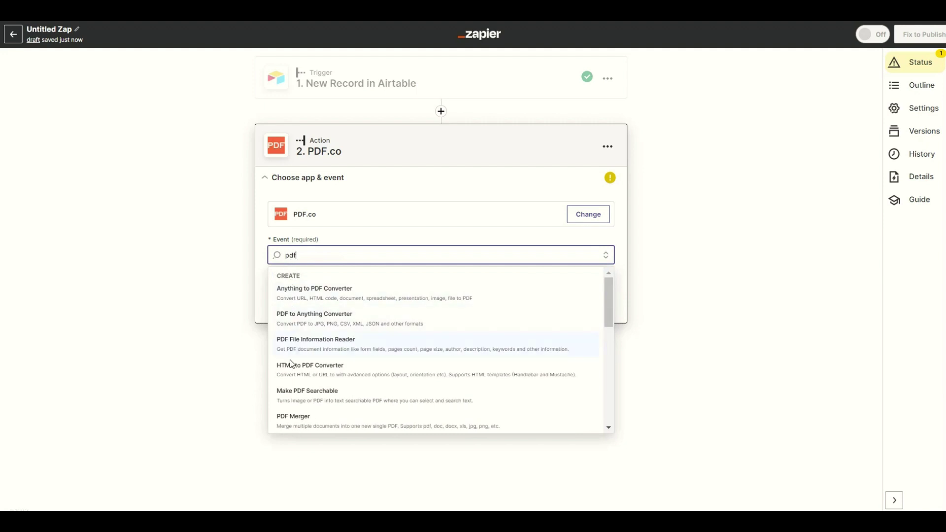
pyautogui.click(296, 420)
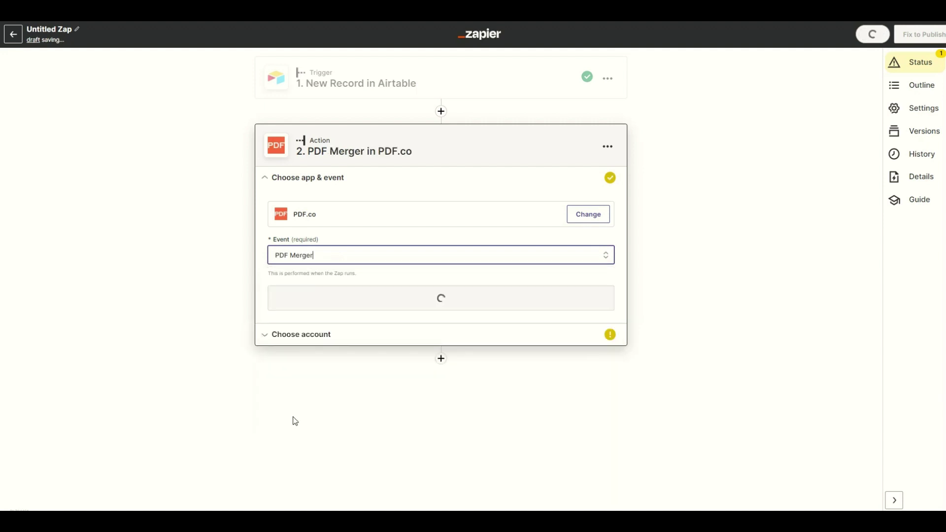
pyautogui.click(441, 299)
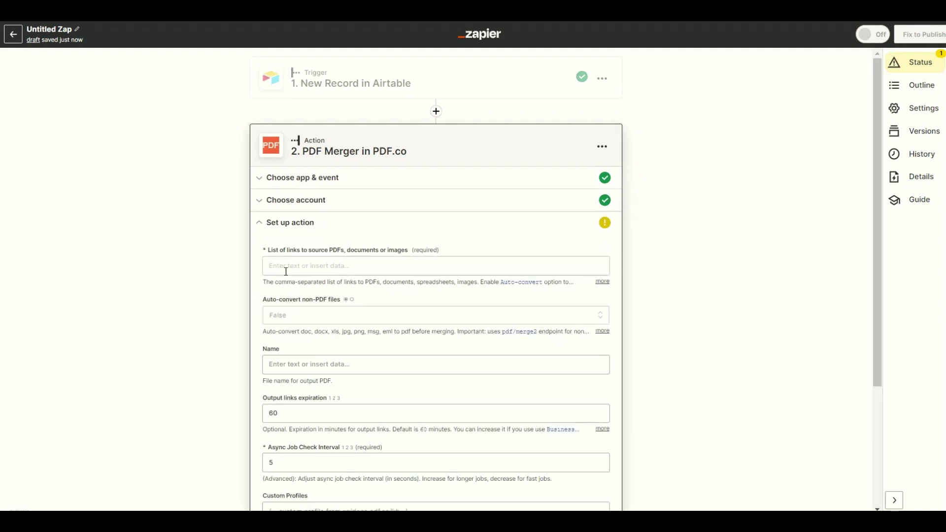
# Map the Airtable record's Input Url to the list of links to source PDFs, documents or images.
pyautogui.click(285, 268)
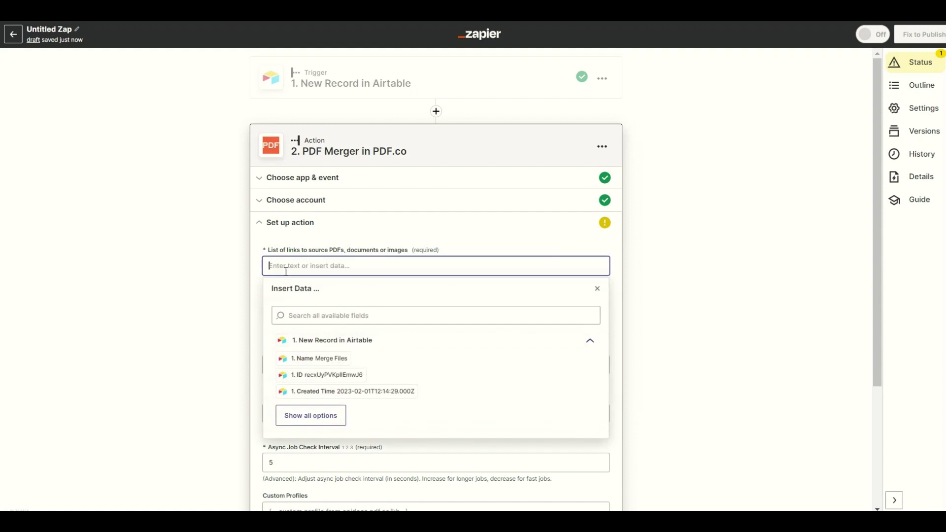
pyautogui.click(304, 414)
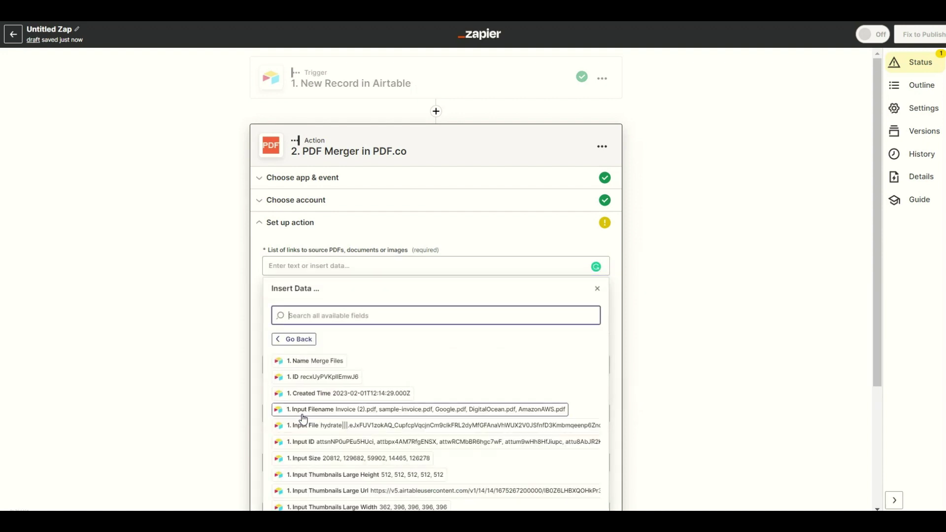
pyautogui.scroll(-3, 303, 420)
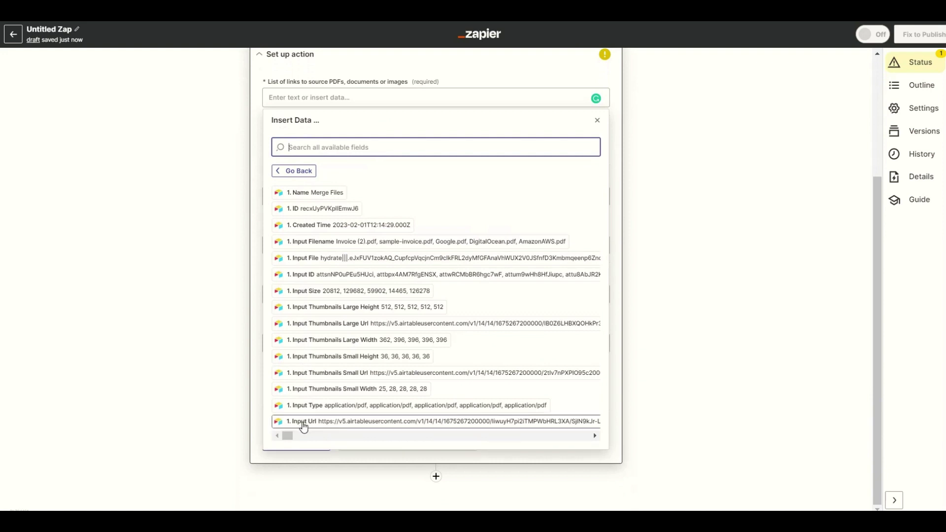
pyautogui.click(303, 424)
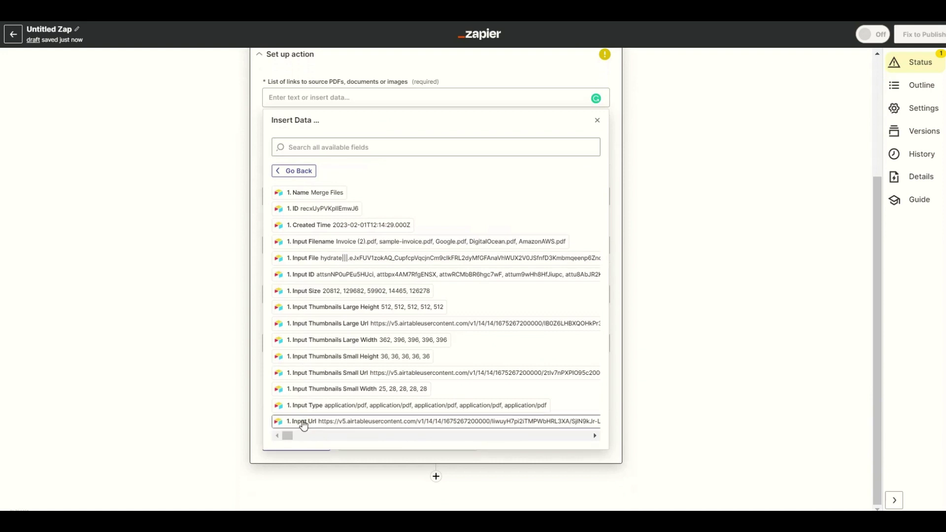
pyautogui.click(593, 119)
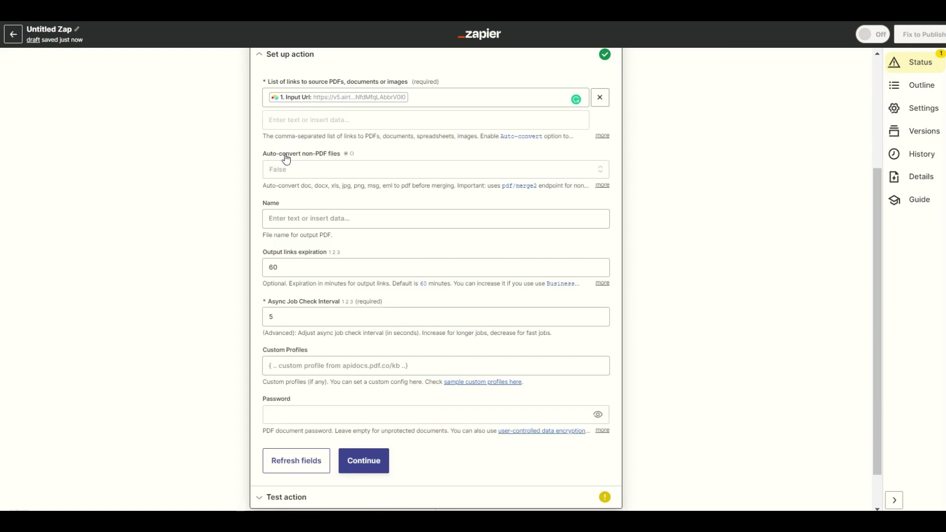
# Keep auto-conversion of non-PDF files at False, name the output file MergePDF and continue to the action test.
pyautogui.click(303, 174)
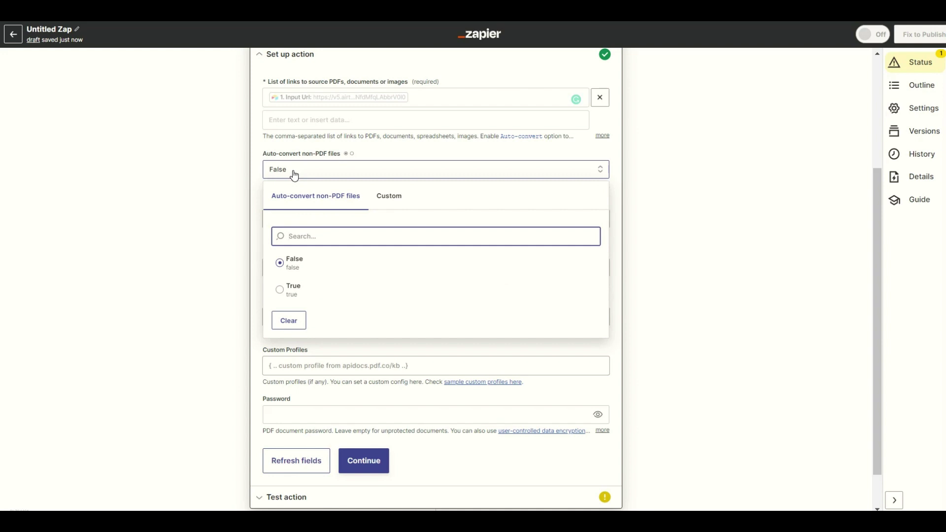
pyautogui.click(294, 173)
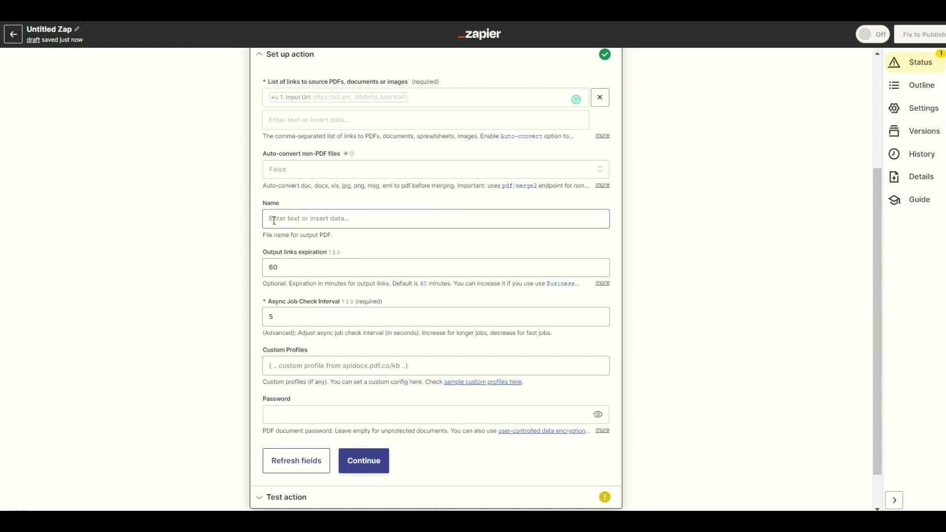
pyautogui.click(274, 219)
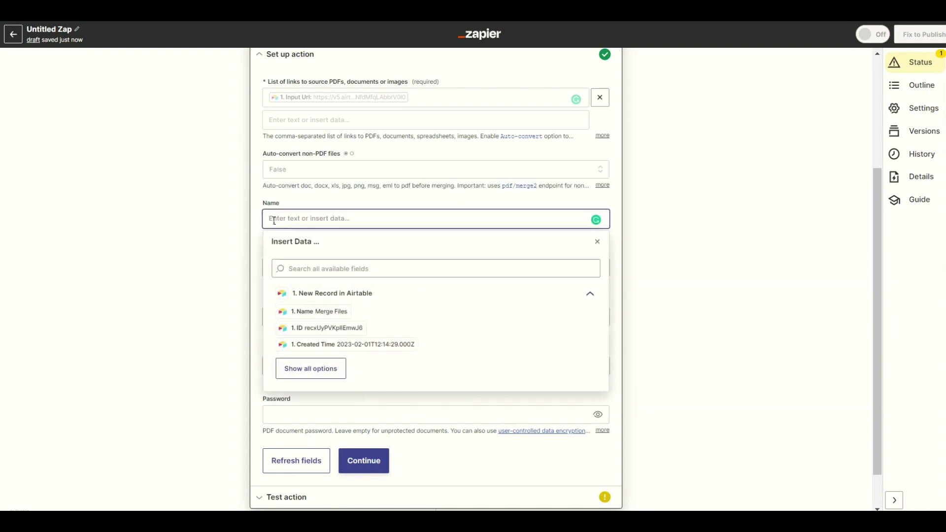
pyautogui.write('MergePDF')
pyautogui.click(370, 466)
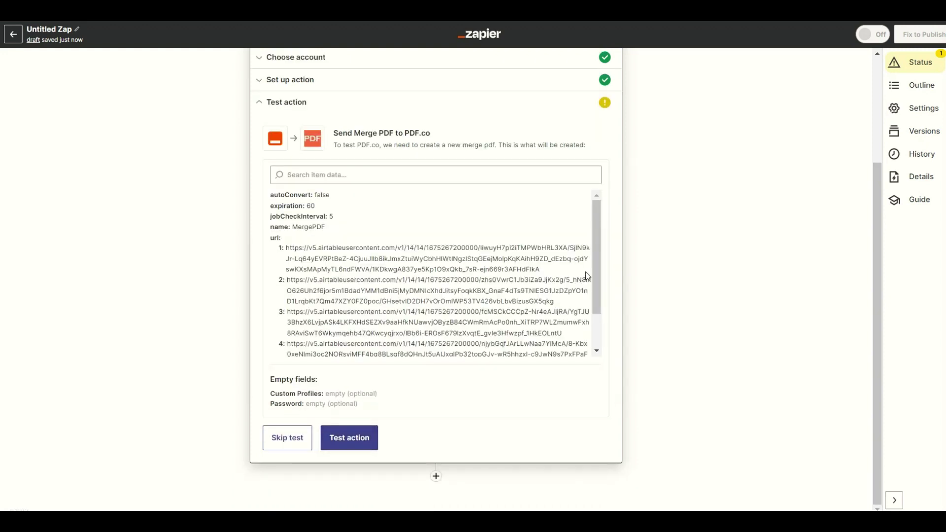
# Check the source URLs being sent, test the merge action, and review the pages of the output PDF.
pyautogui.moveTo(599, 268); pyautogui.dragTo(605, 299)
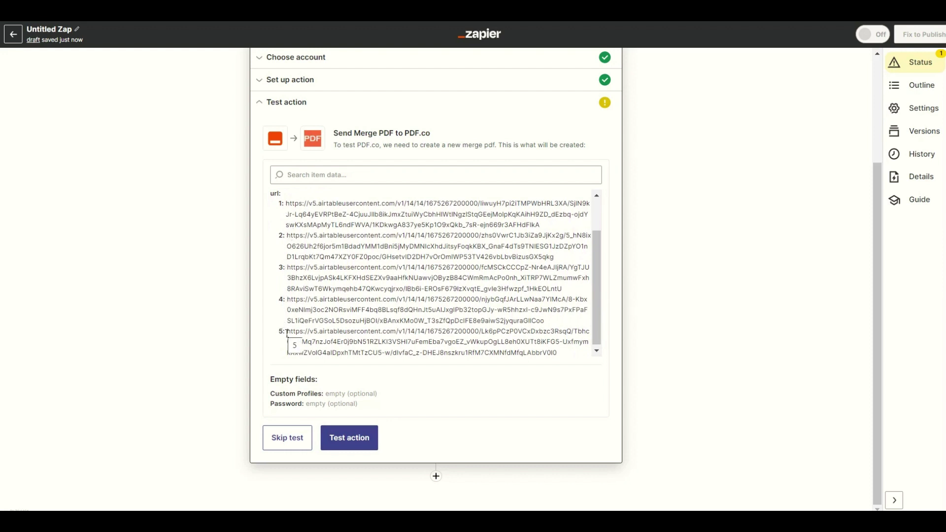
pyautogui.click(352, 440)
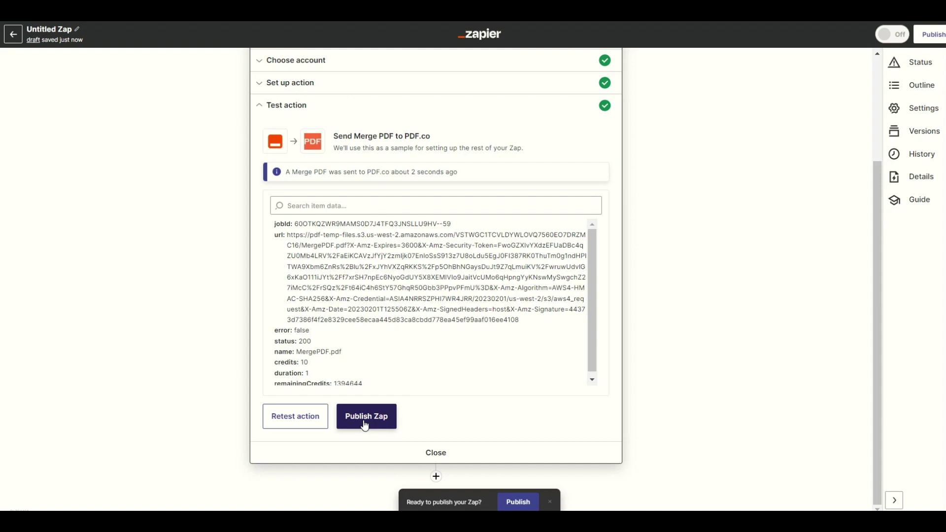
pyautogui.tripleClick(401, 276)
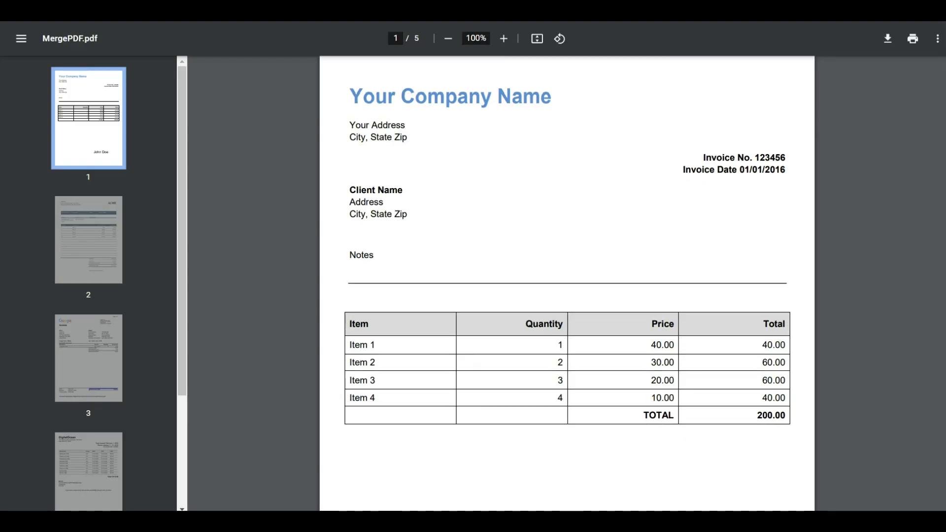
pyautogui.scroll(-10, 566, 286)
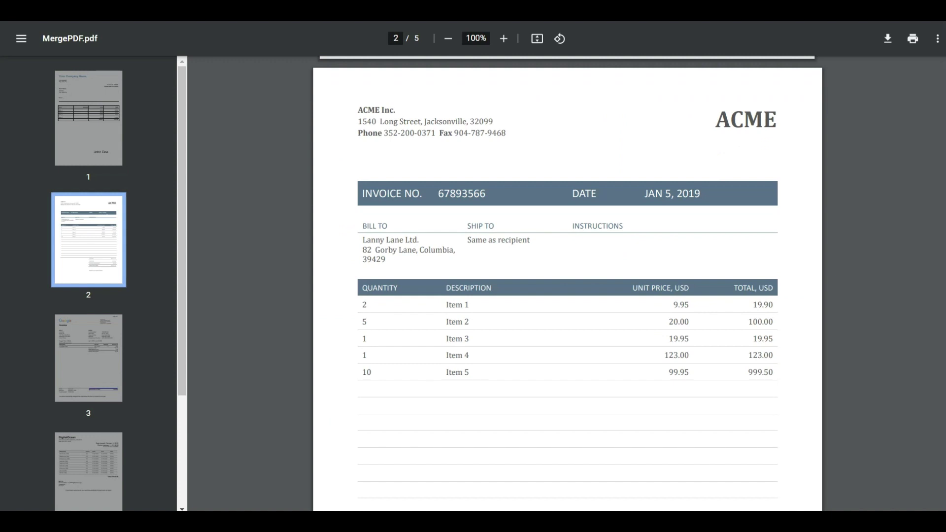
# Review the remaining pages of the merged MergePDF.pdf, from the second invoice onward.
pyautogui.scroll(-10, 566, 286)
pyautogui.scroll(-10, 566, 286)
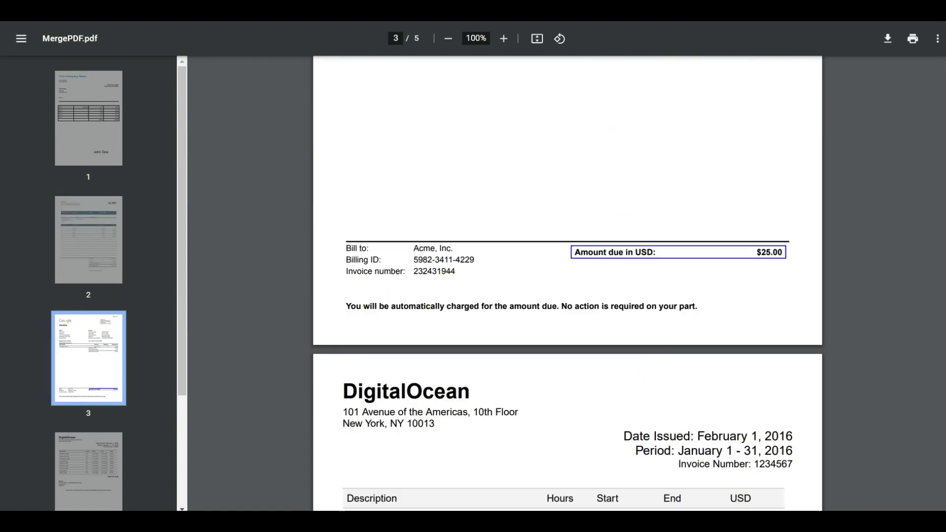
pyautogui.scroll(-10, 566, 286)
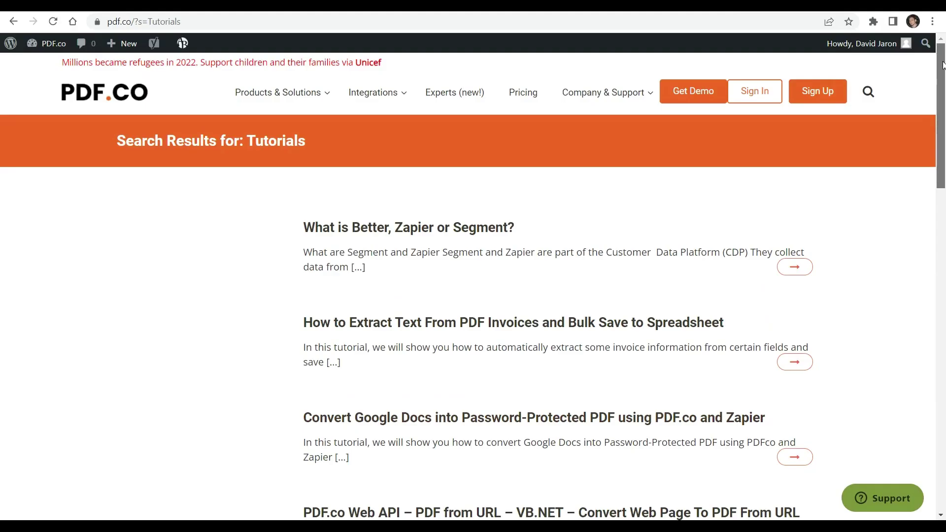
# Browse the tutorial search results on the PDF.co website and the video playlists on the PDF.co YouTube channel.
pyautogui.moveTo(942, 65); pyautogui.dragTo(944, 195)
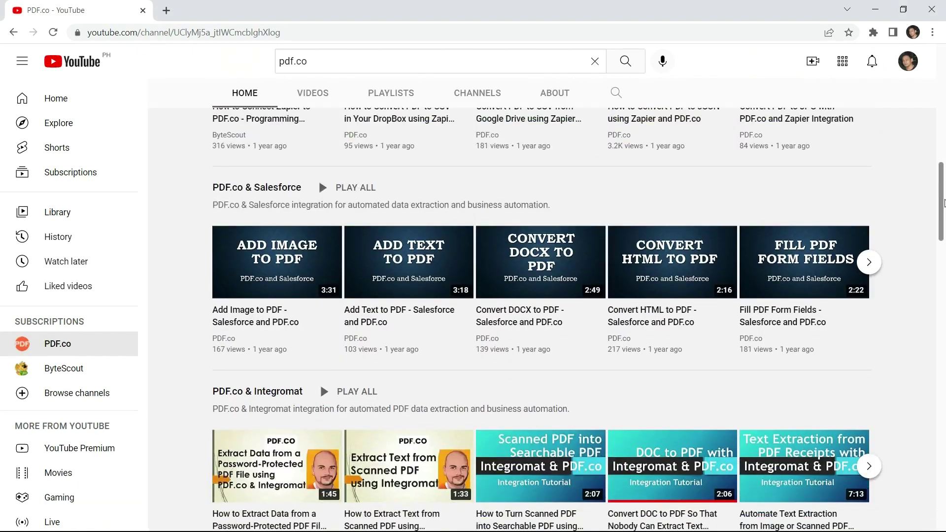
pyautogui.scroll(-9, 944, 269)
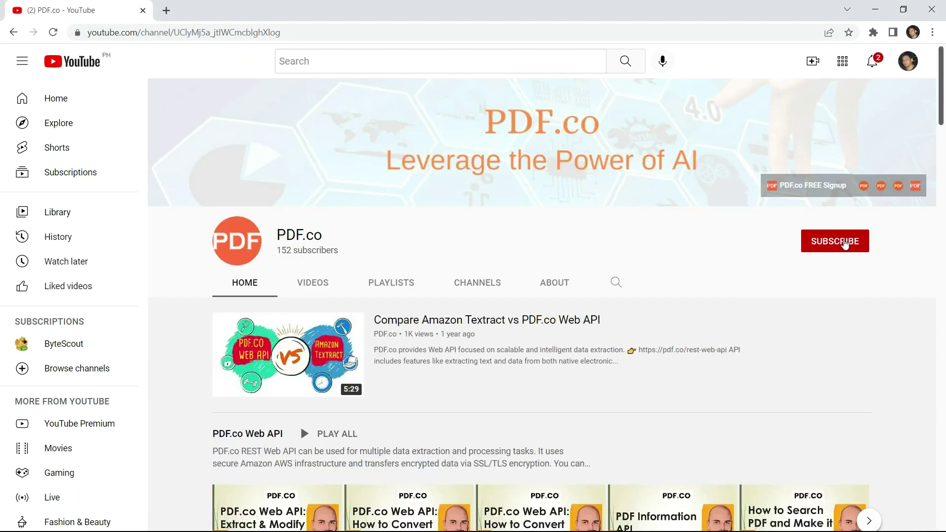
# Subscribe to the PDF.co YouTube channel and set its notifications to All.
pyautogui.click(844, 244)
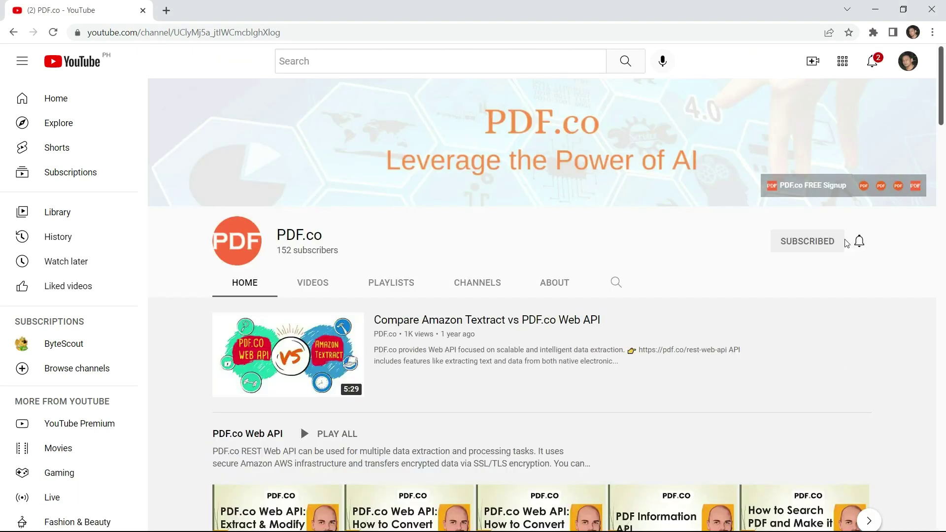
pyautogui.click(858, 241)
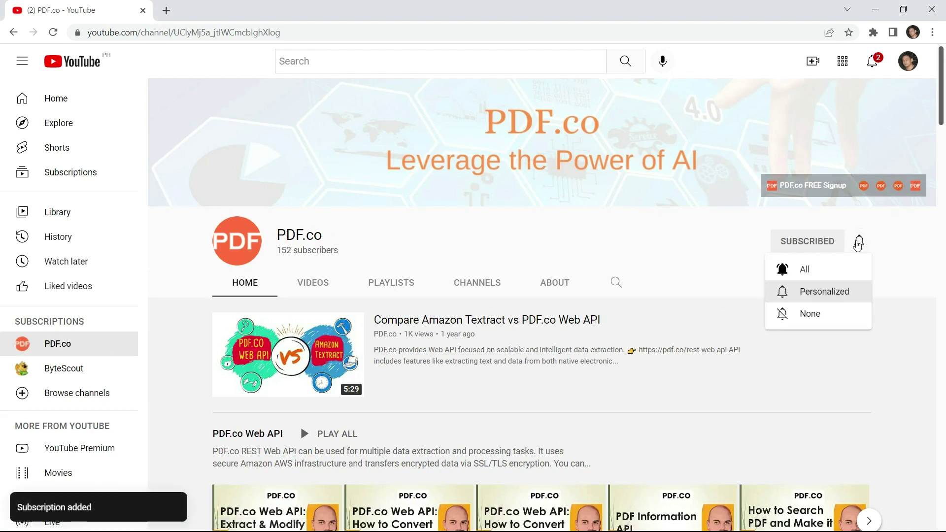
pyautogui.click(810, 270)
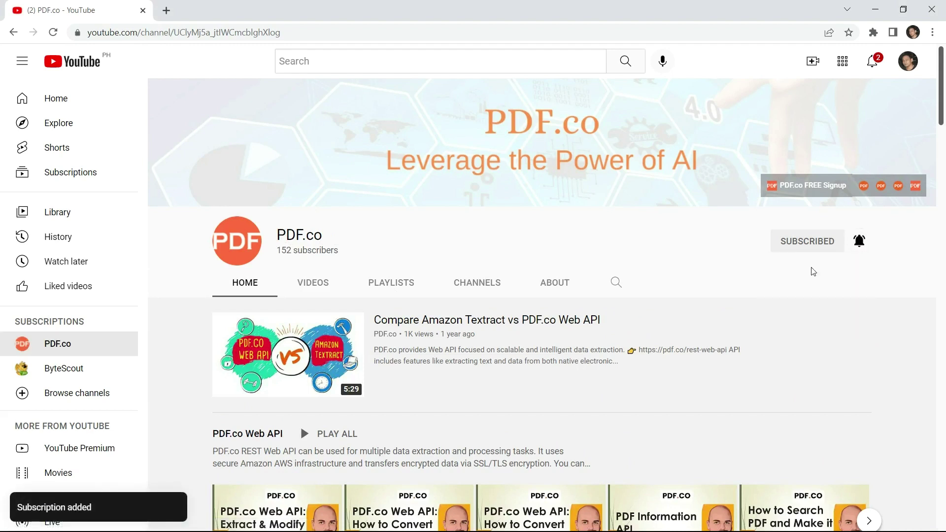